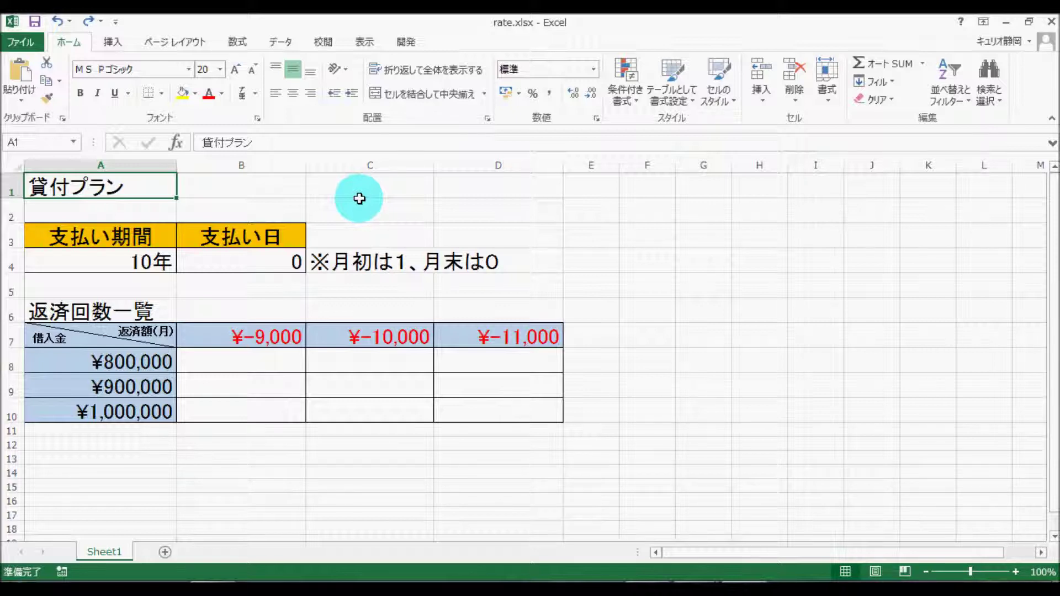
Review the loan period, the loan amounts in A8:A10, the payments in B7:D7 and the empty result cells.
{"action": "left_click", "coordinate": [151, 256]}
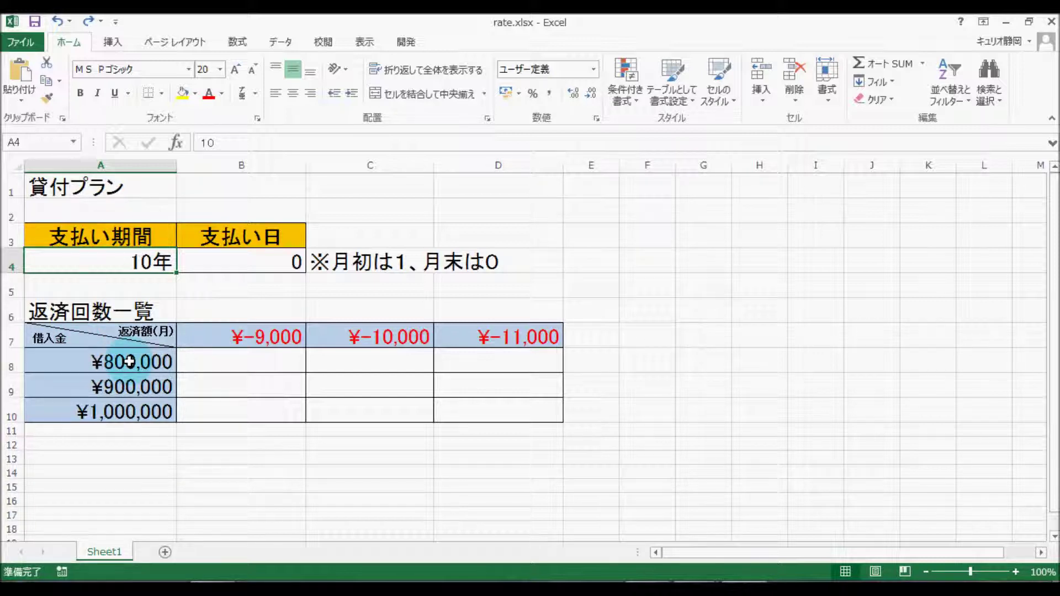
{"action": "left_click_drag", "start_coordinate": [129, 362], "coordinate": [131, 413]}
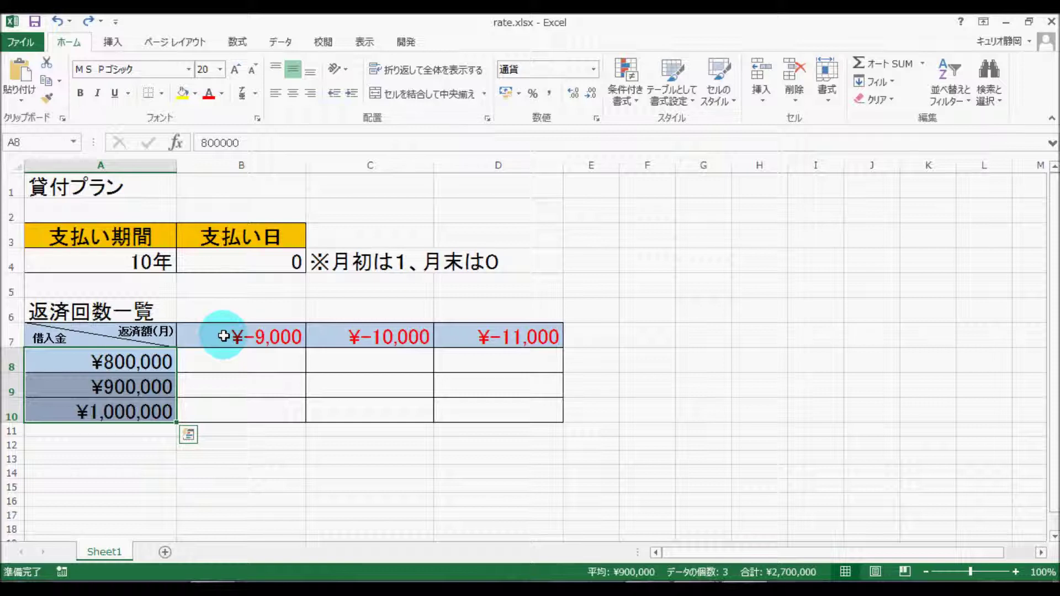
{"action": "left_click_drag", "start_coordinate": [224, 336], "coordinate": [486, 336]}
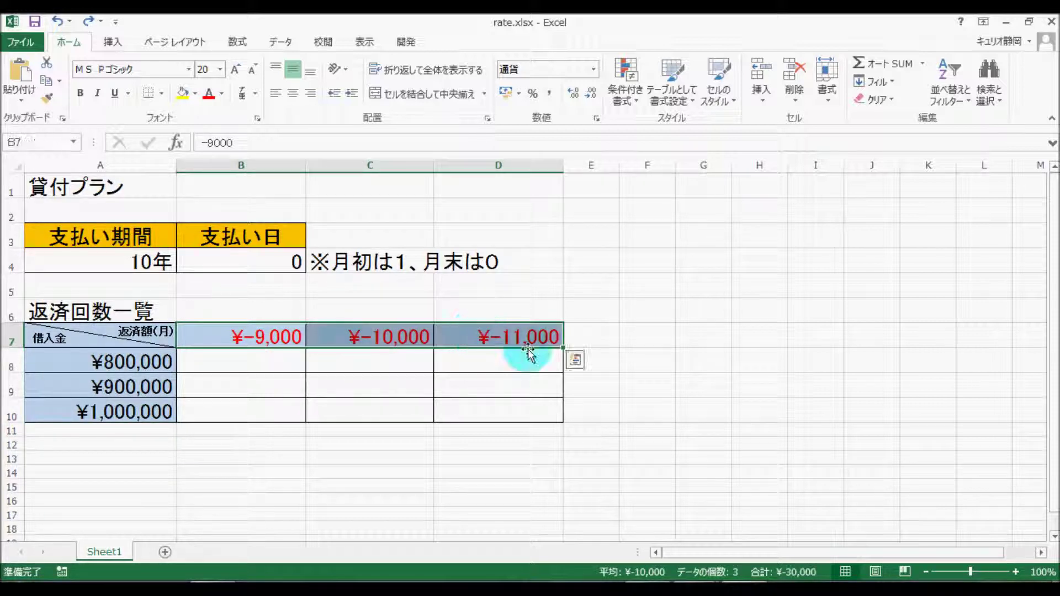
{"action": "left_click", "coordinate": [425, 409]}
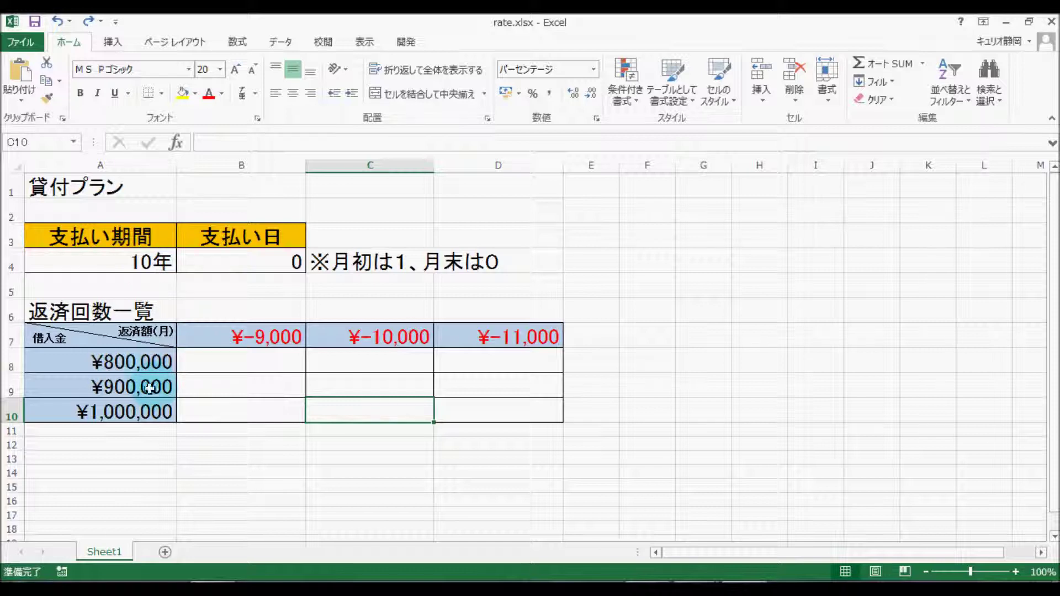
{"action": "left_click", "coordinate": [146, 360]}
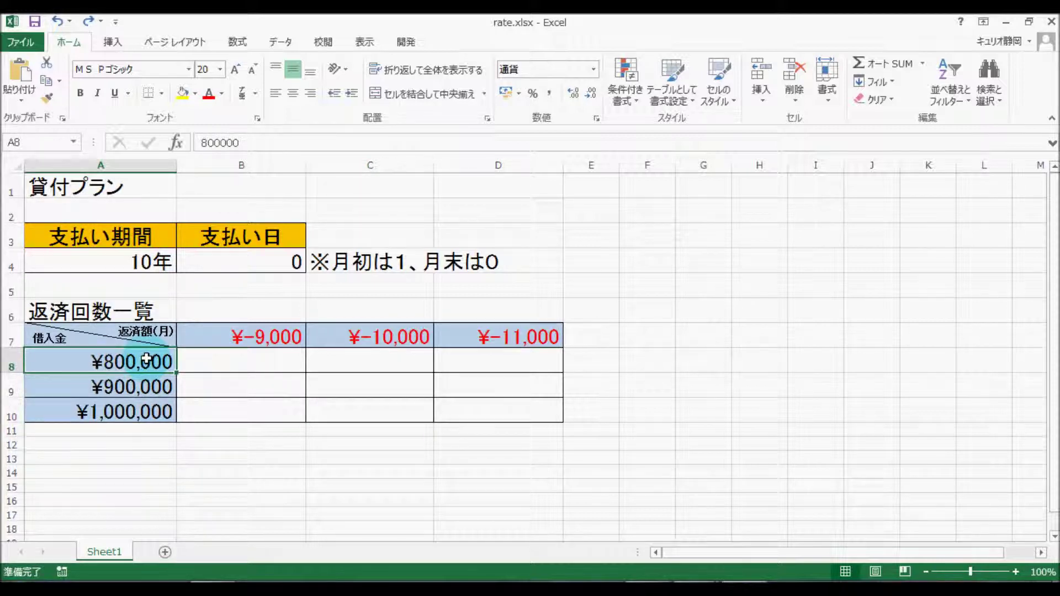
{"action": "left_click", "coordinate": [298, 336]}
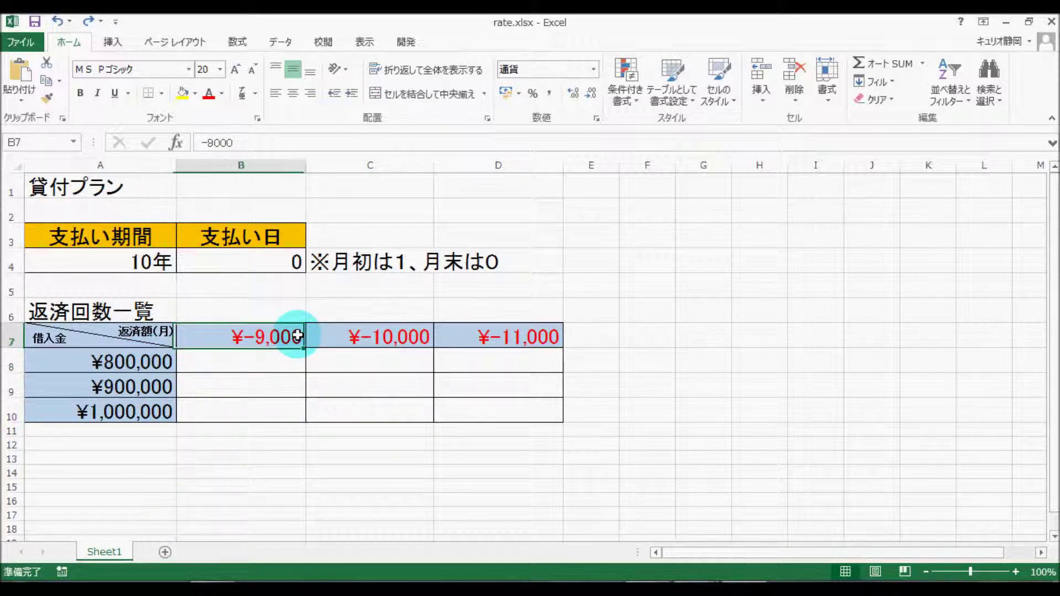
{"action": "left_click", "coordinate": [275, 361]}
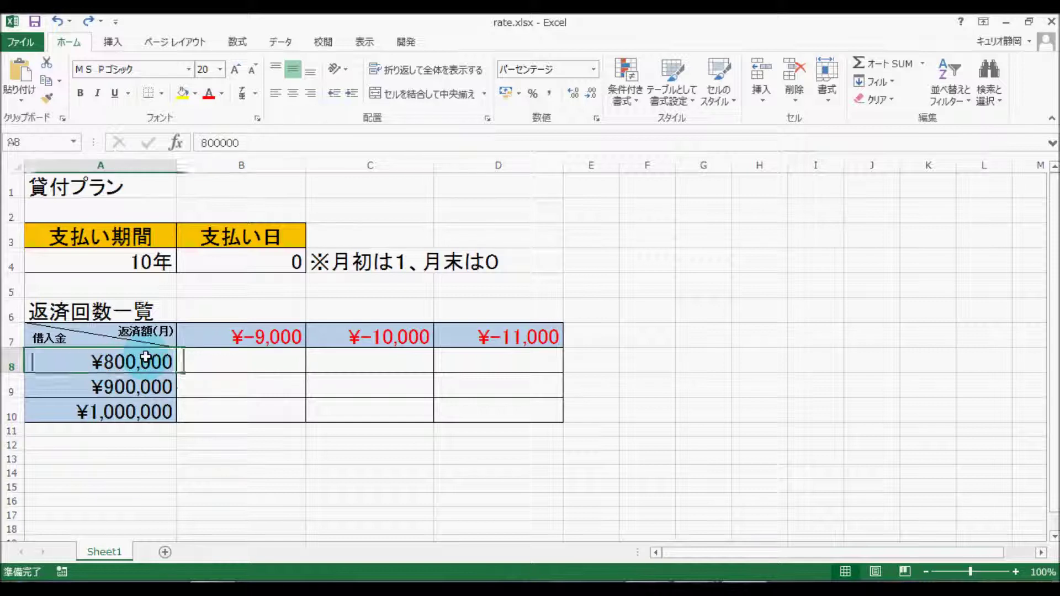
{"action": "left_click_drag", "start_coordinate": [145, 358], "coordinate": [142, 406]}
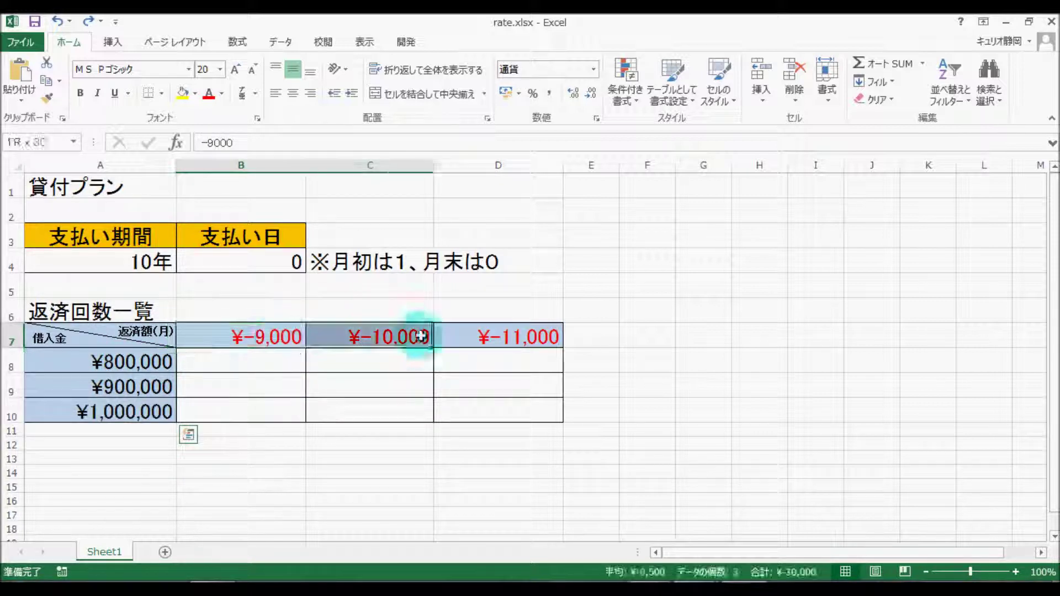
{"action": "left_click_drag", "start_coordinate": [268, 335], "coordinate": [457, 335]}
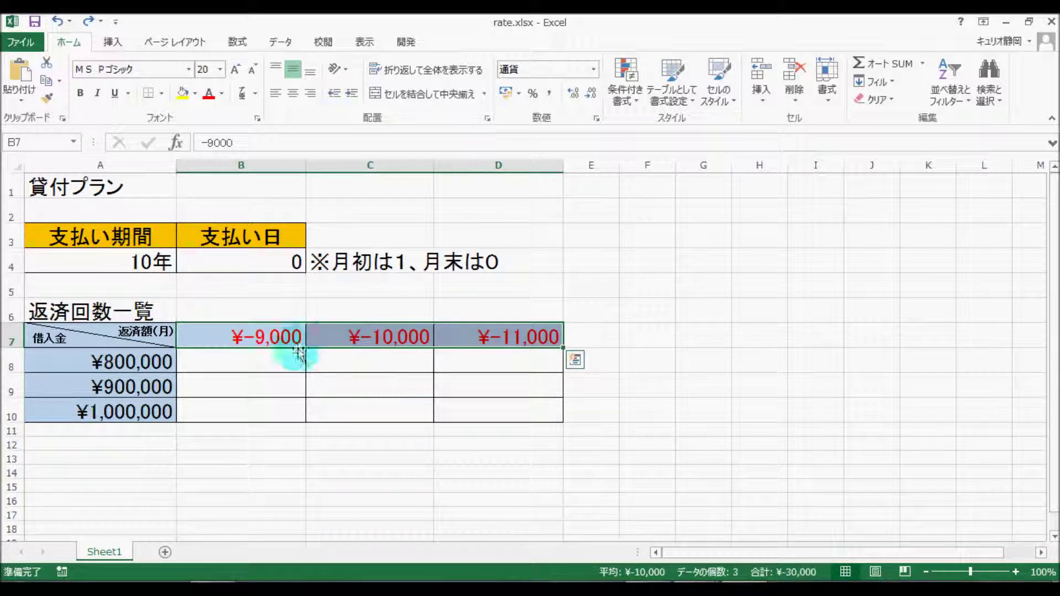
{"action": "left_click", "coordinate": [138, 260]}
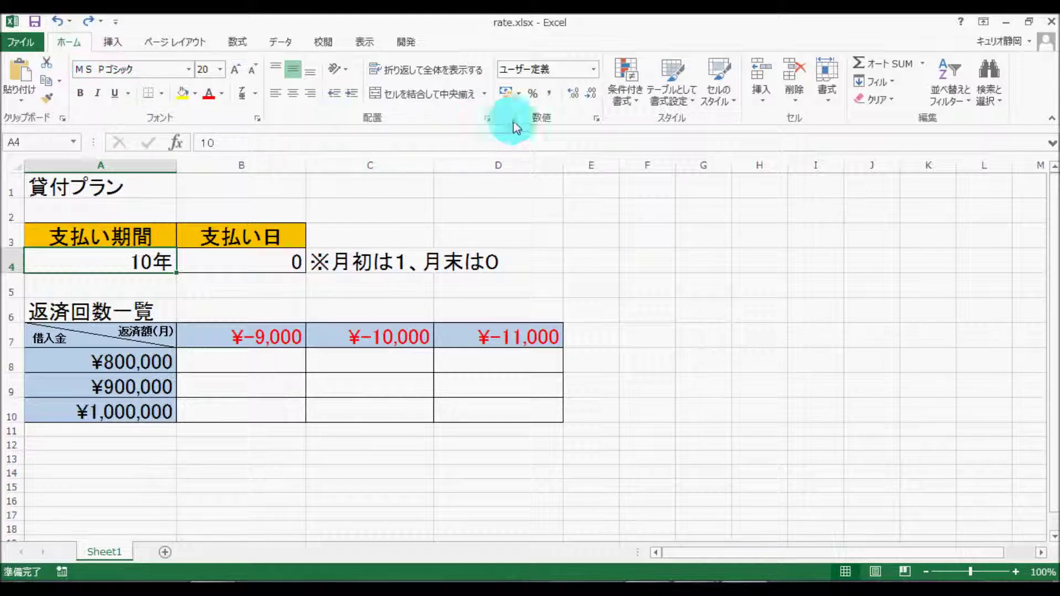
Check A4's number format without changes, then re-enter the loan period 10 in A4.
{"action": "left_click", "coordinate": [597, 118]}
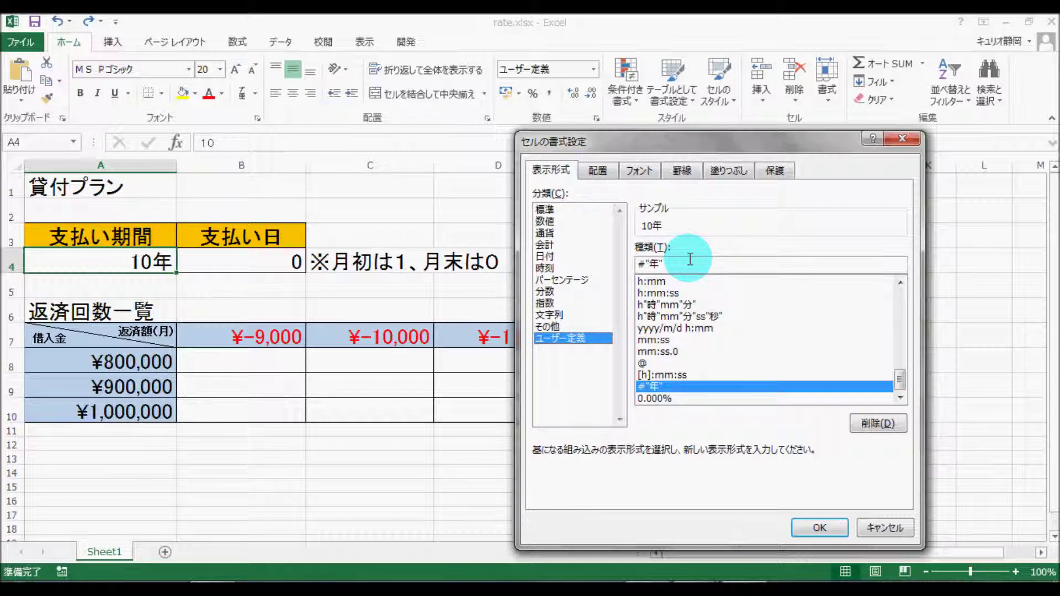
{"action": "left_click", "coordinate": [812, 528]}
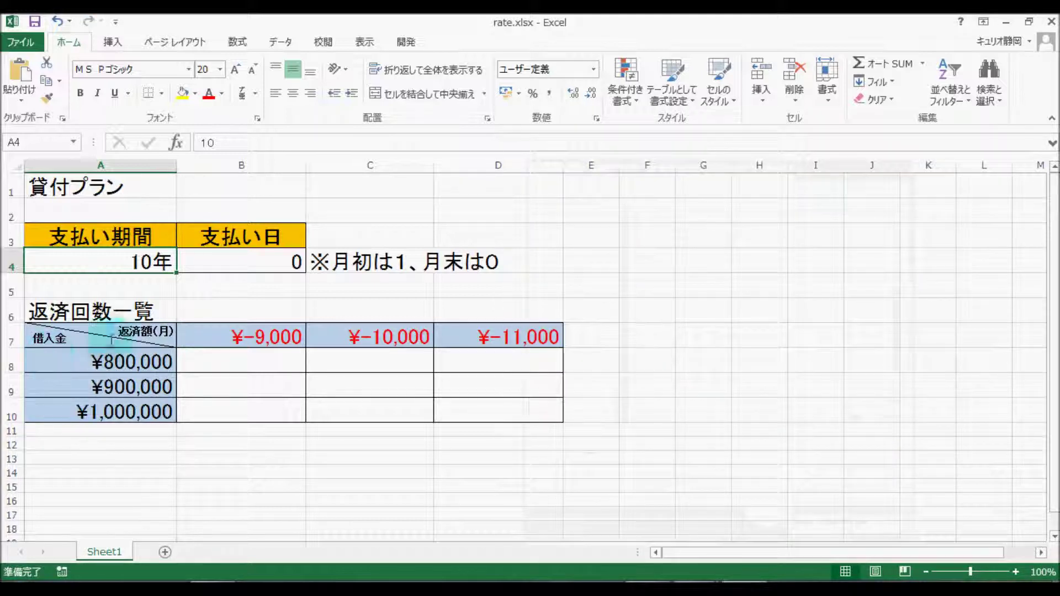
{"action": "key", "text": "Delete"}
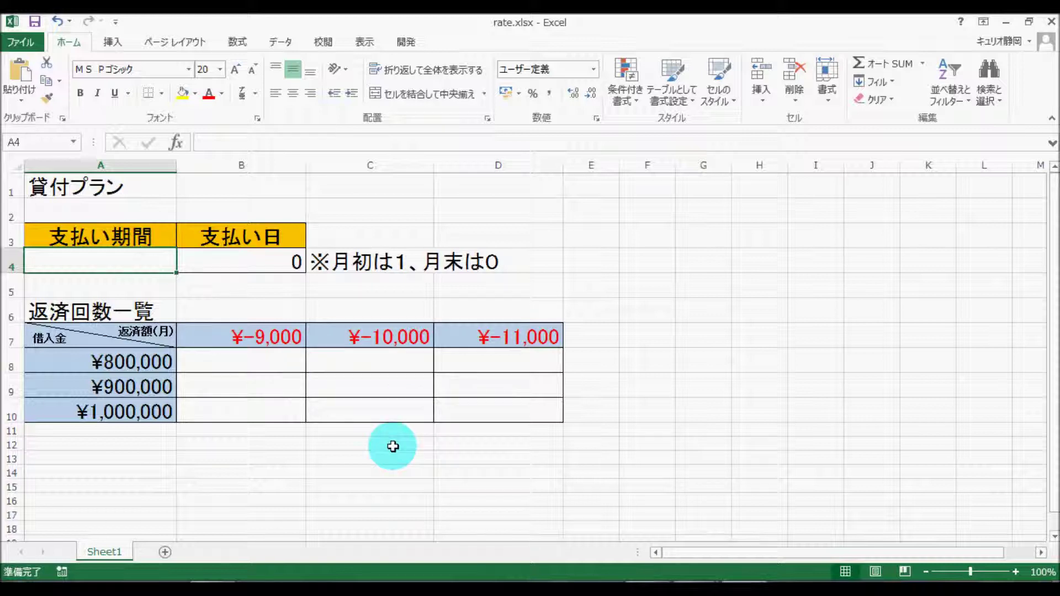
{"action": "type", "text": "10"}
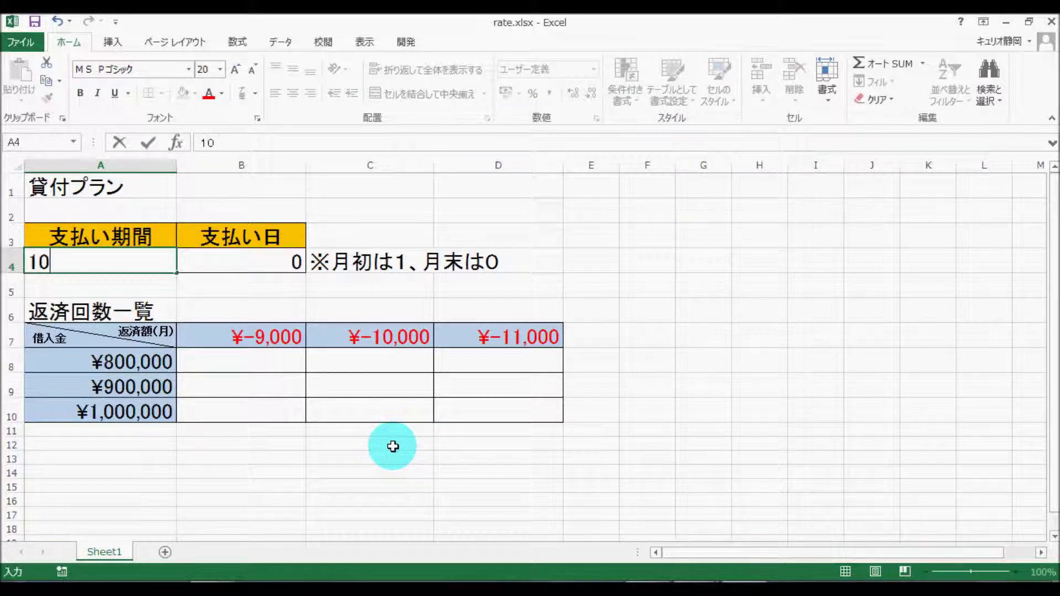
{"action": "key", "text": "Return"}
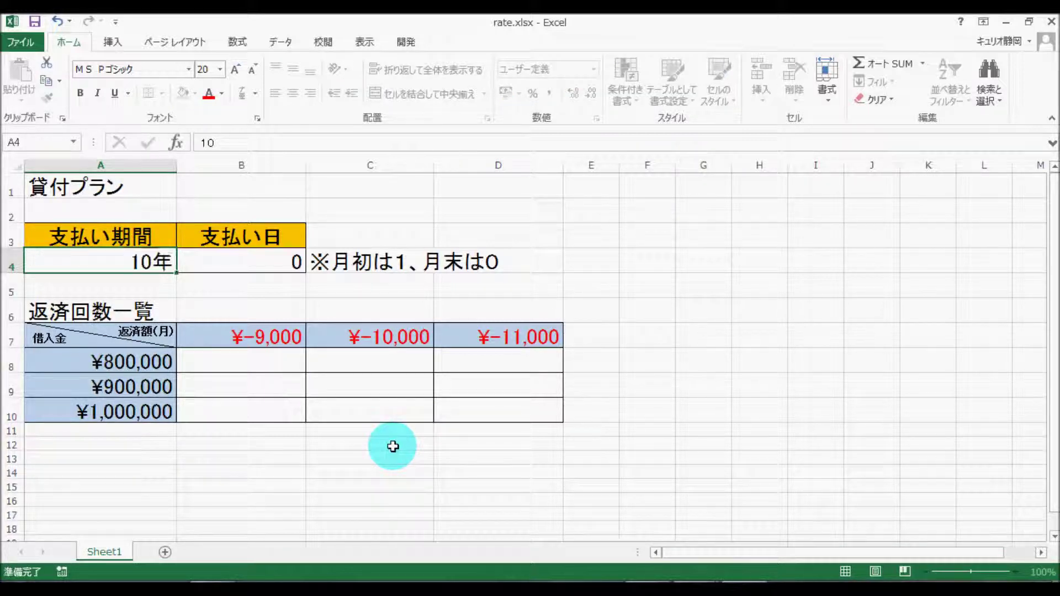
{"action": "left_click", "coordinate": [144, 262]}
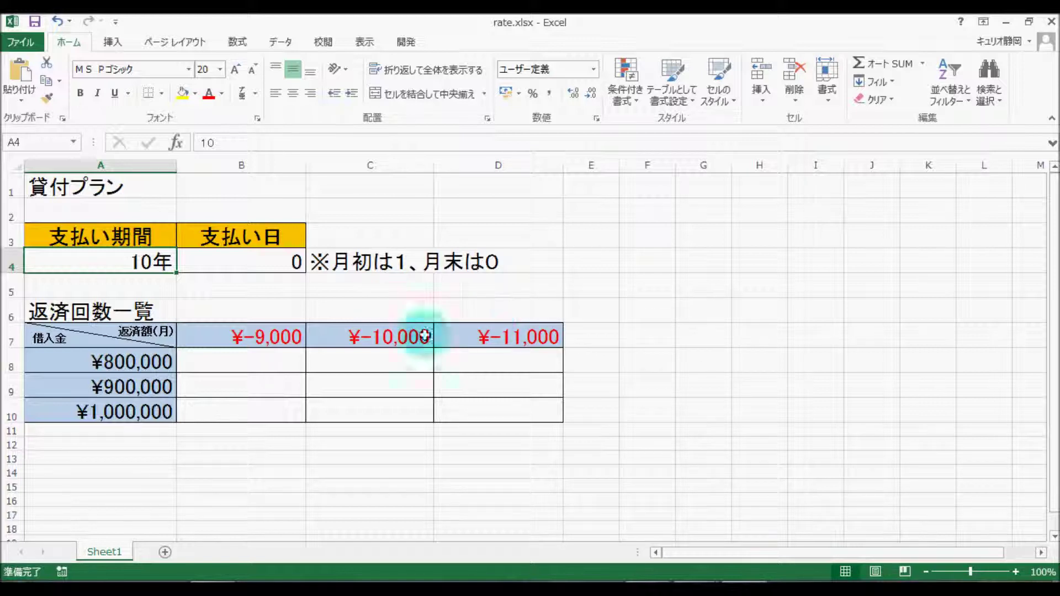
Insert the financial function RATE into cell B8 through the Insert Function dialog.
{"action": "left_click", "coordinate": [279, 357]}
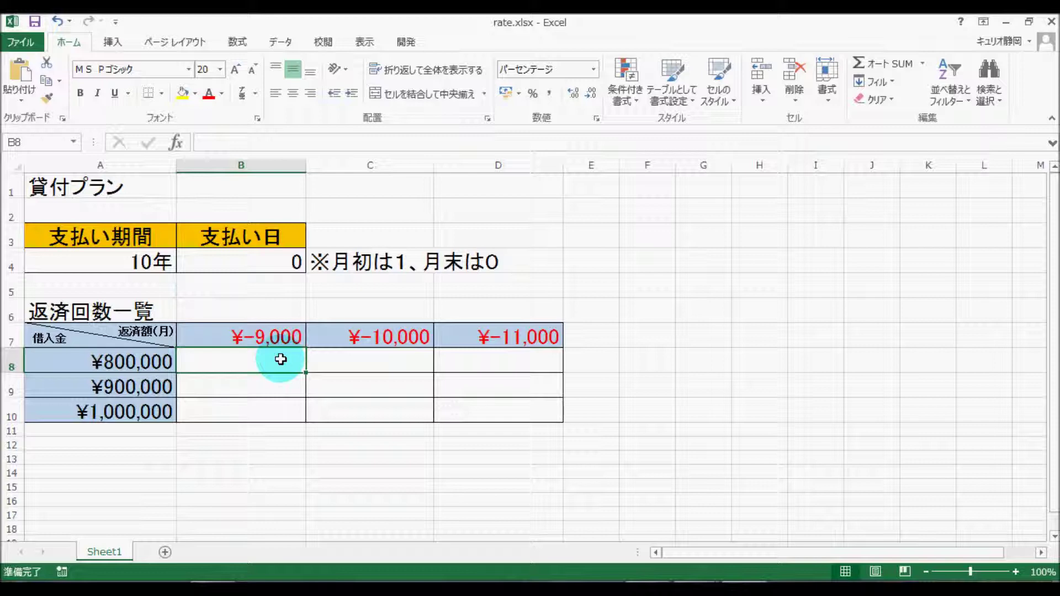
{"action": "left_click", "coordinate": [175, 142]}
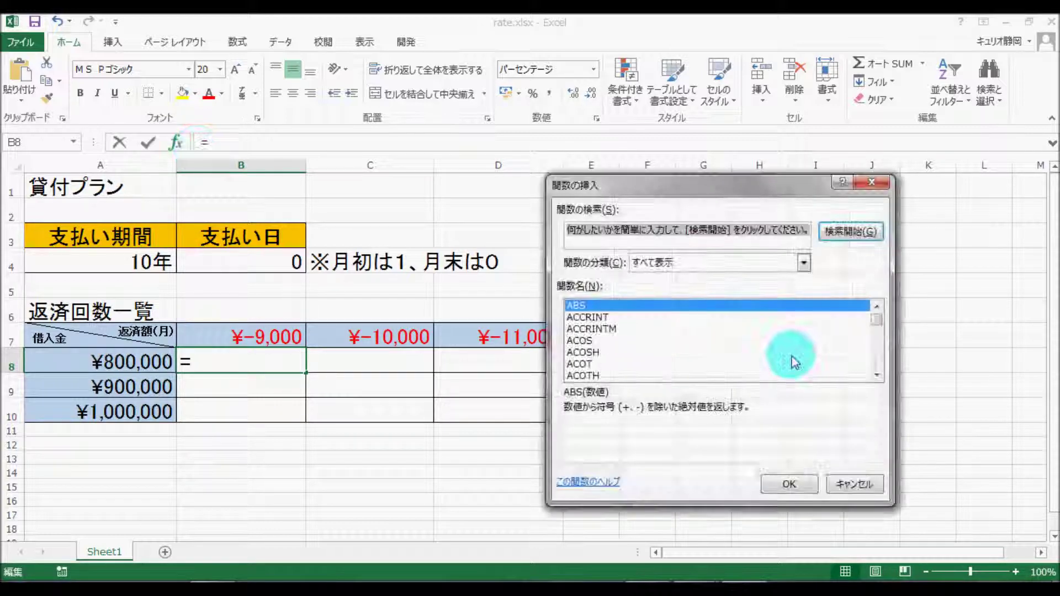
{"action": "left_click", "coordinate": [794, 266]}
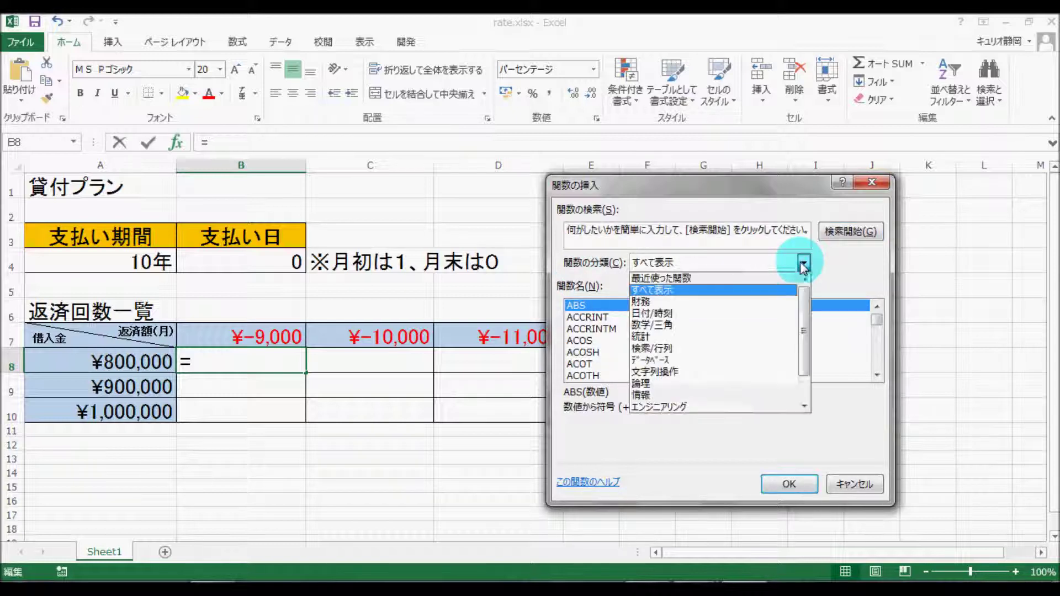
{"action": "left_click", "coordinate": [709, 302]}
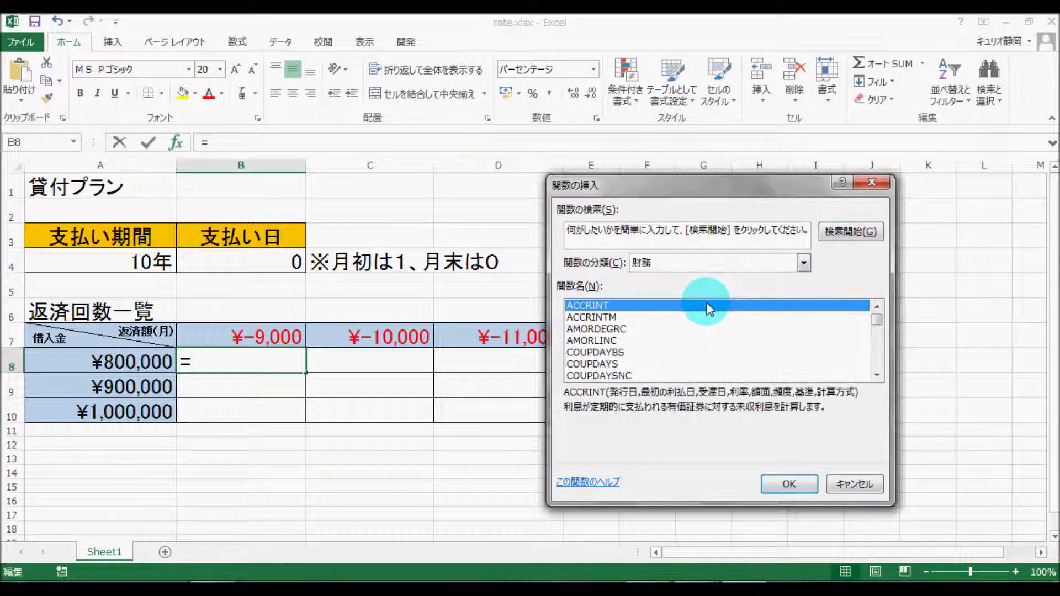
{"action": "left_click", "coordinate": [631, 330]}
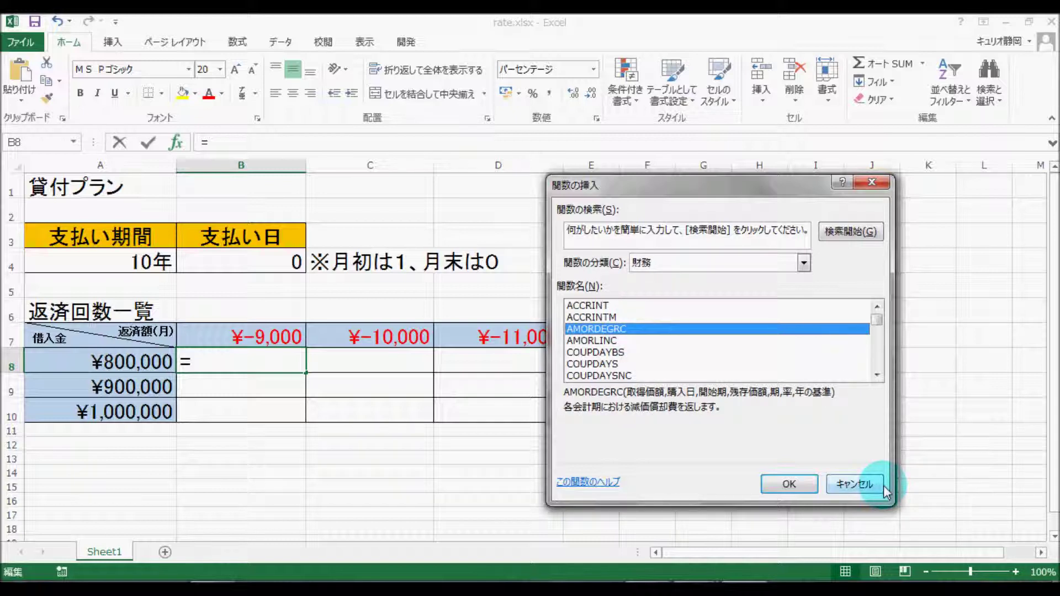
{"action": "key", "text": "r"}
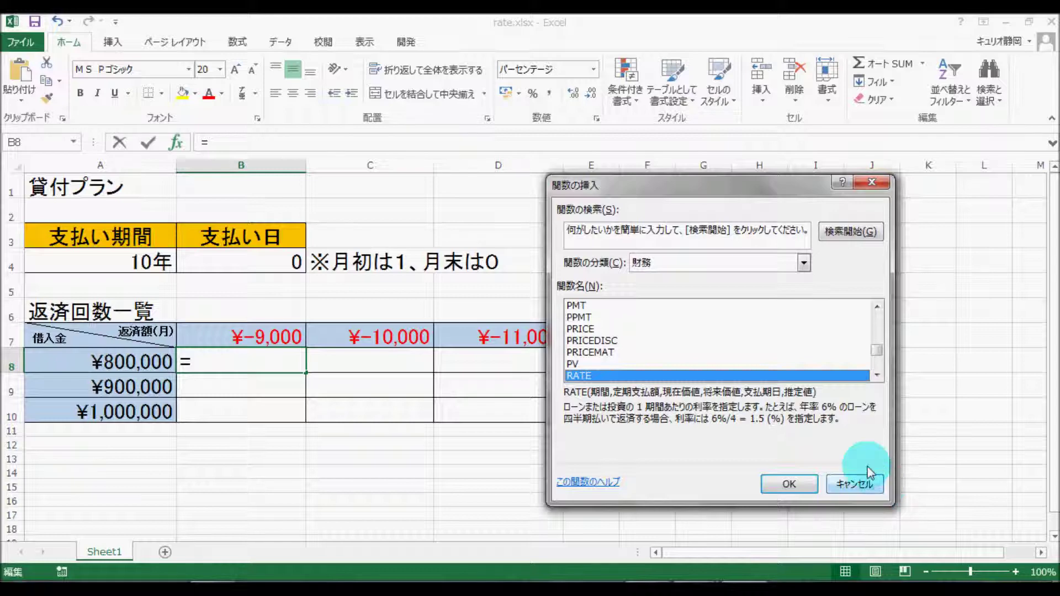
{"action": "left_click", "coordinate": [795, 484]}
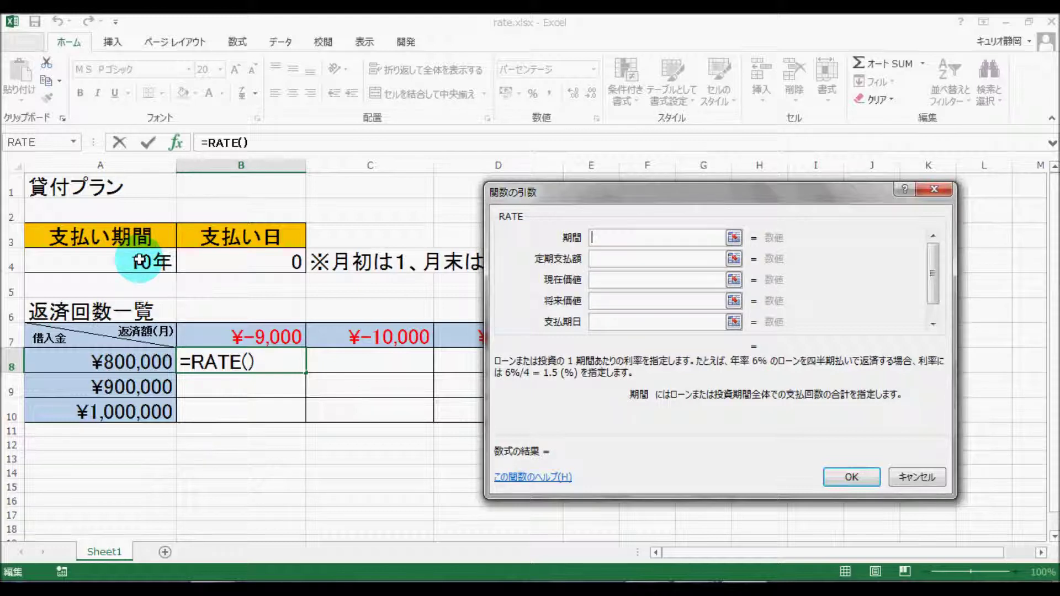
Set RATE's Nper to $A$4*12 and its Pmt to the mixed reference B$7.
{"action": "left_click", "coordinate": [141, 260]}
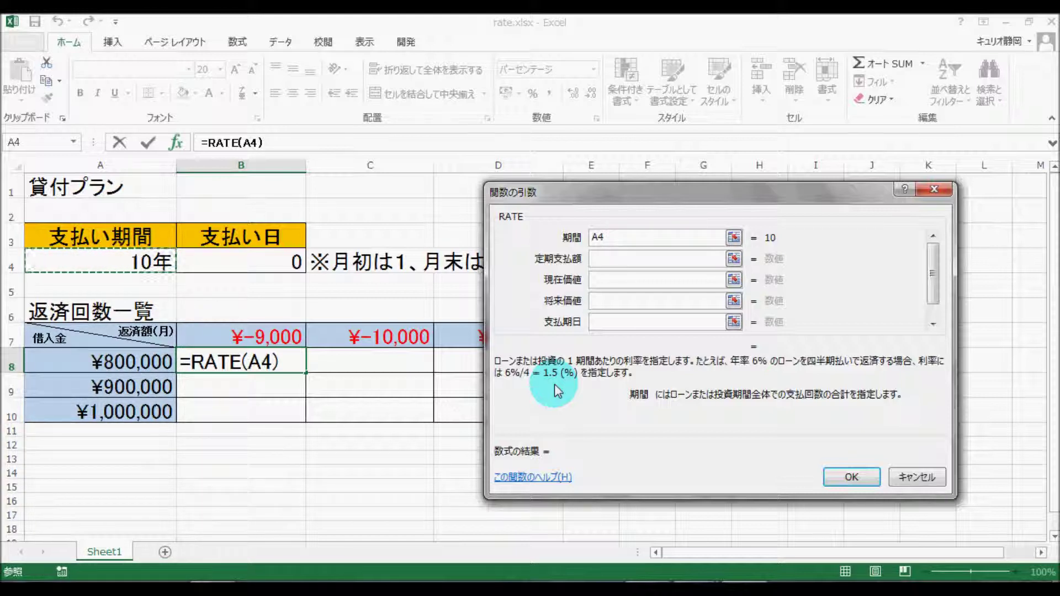
{"action": "key", "text": "F4"}
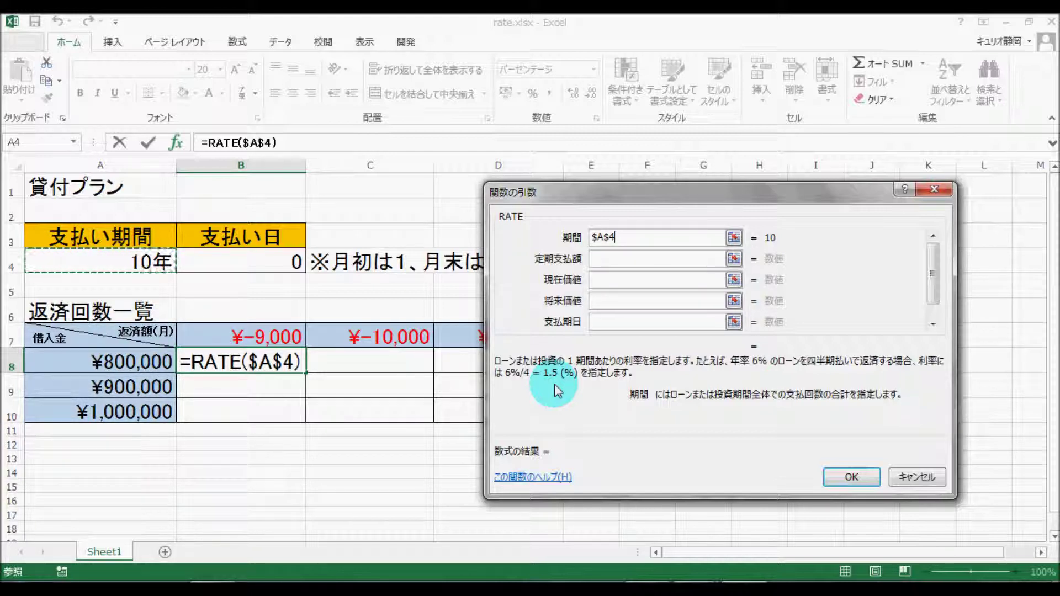
{"action": "type", "text": "*"}
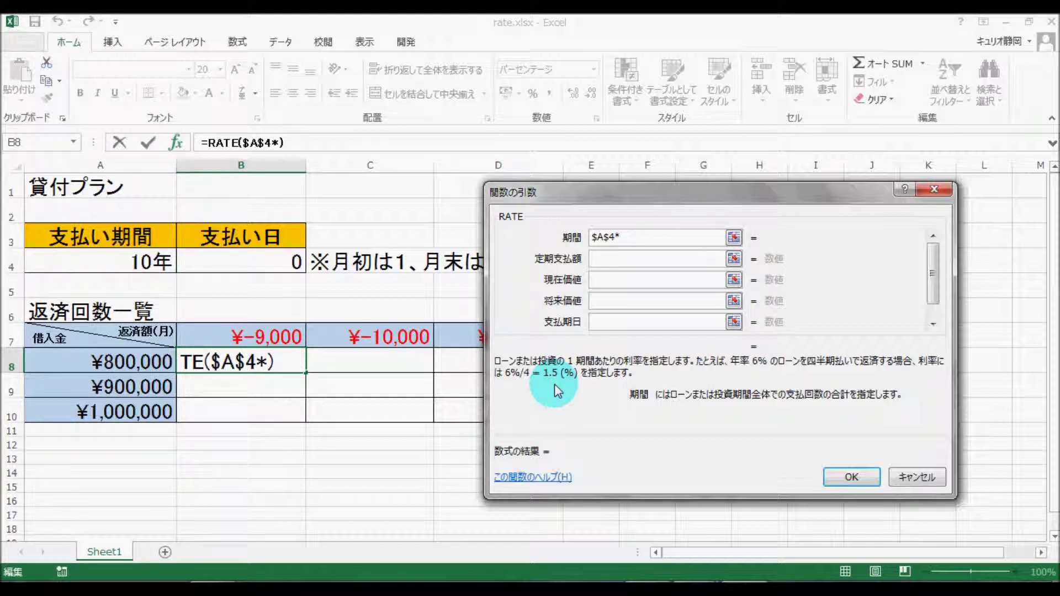
{"action": "type", "text": "12"}
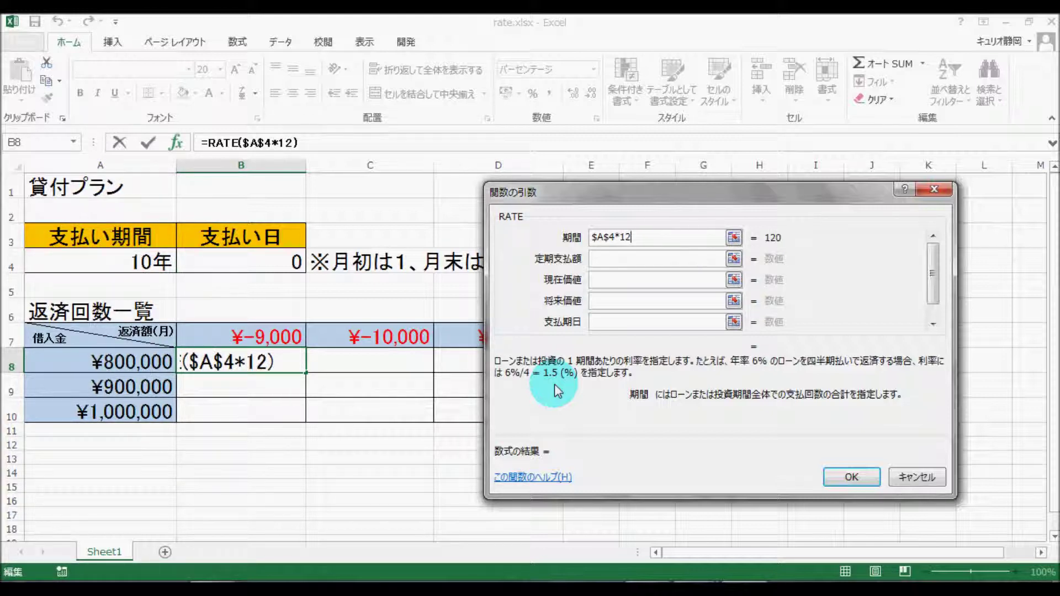
{"action": "left_click", "coordinate": [603, 255]}
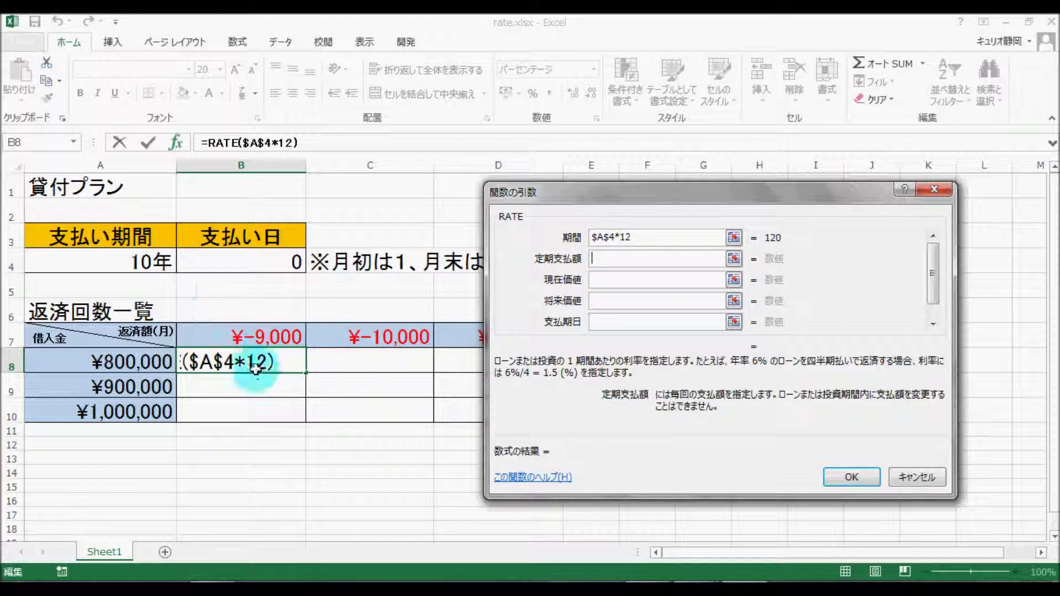
{"action": "left_click", "coordinate": [273, 332]}
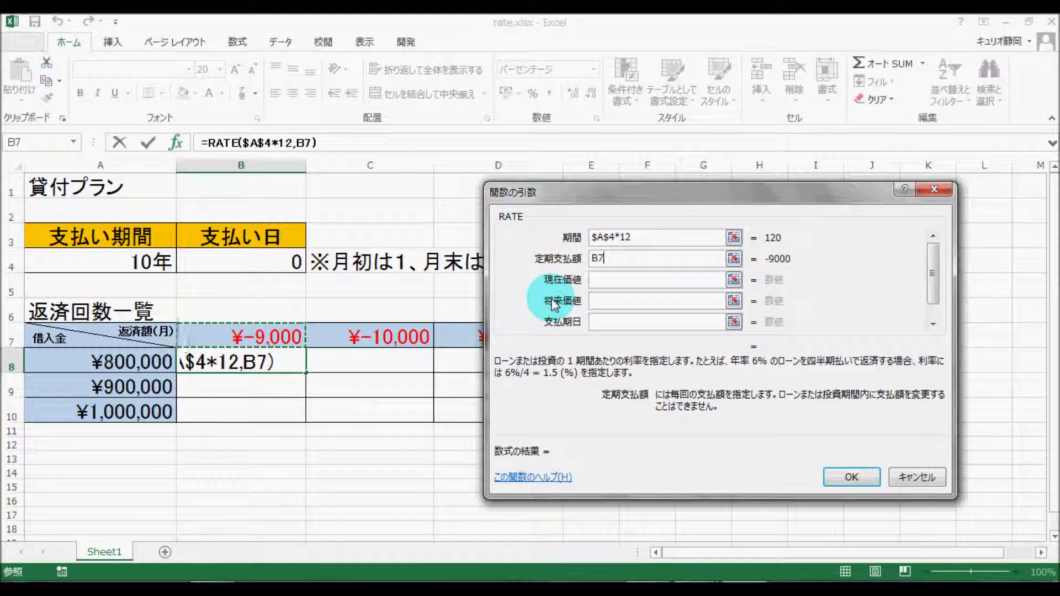
{"action": "key", "text": "F4"}
{"action": "key", "text": "F4"}
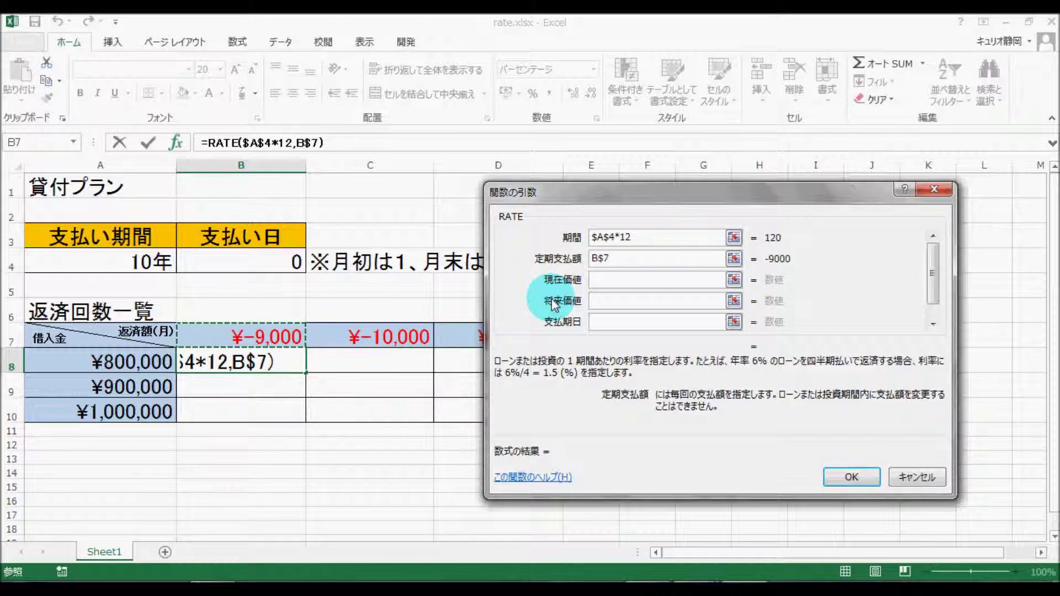
{"action": "left_click", "coordinate": [611, 279]}
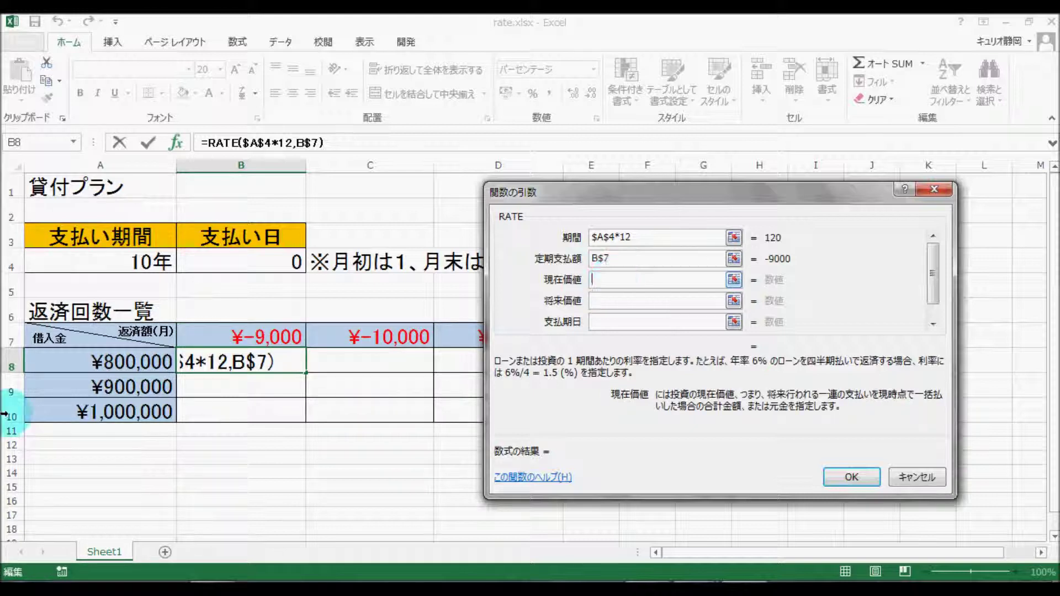
Complete RATE with Pv $A8, Fv 0 and Type $B$4, giving 0.524% in B8.
{"action": "left_click", "coordinate": [109, 362]}
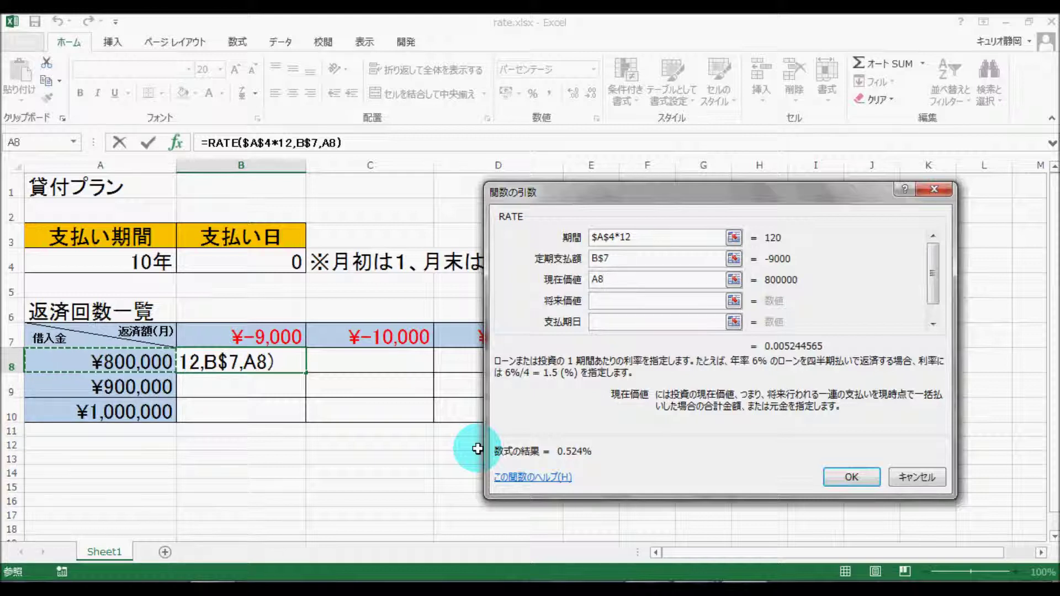
{"action": "key", "text": "F4"}
{"action": "key", "text": "F4"}
{"action": "key", "text": "F4"}
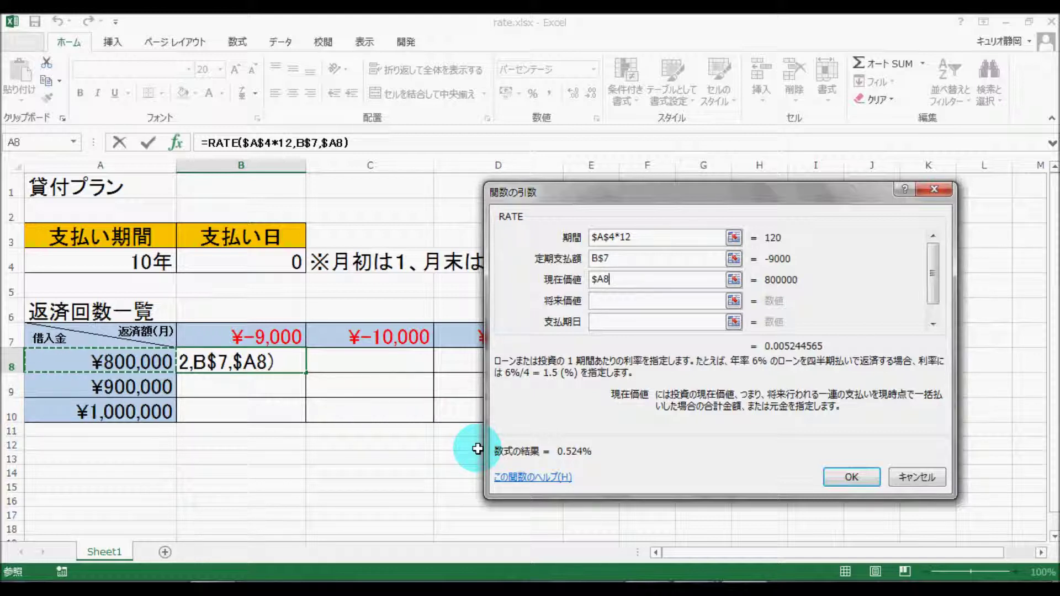
{"action": "left_click", "coordinate": [622, 302]}
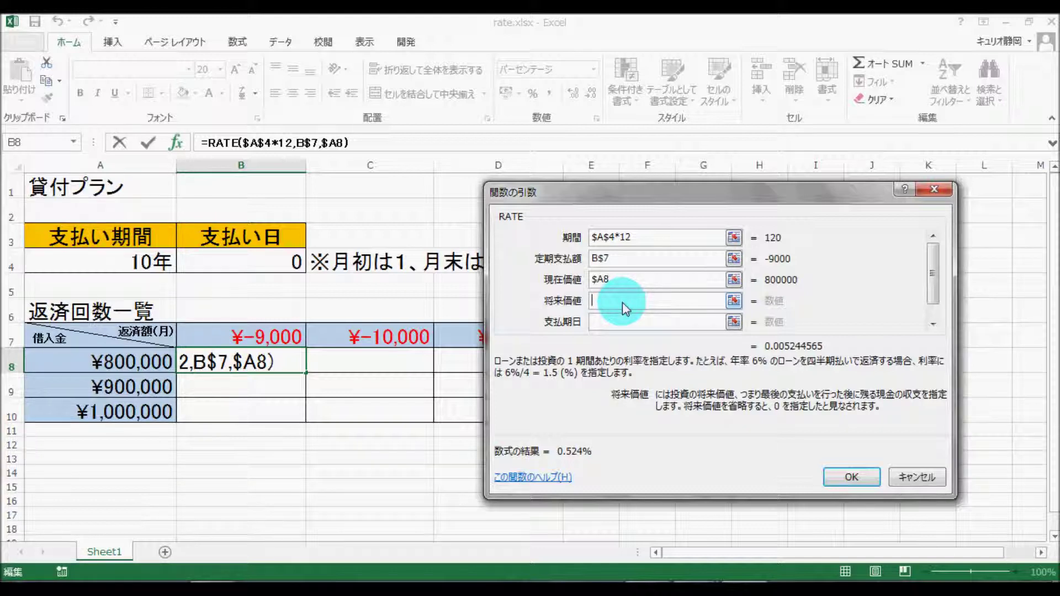
{"action": "type", "text": "0"}
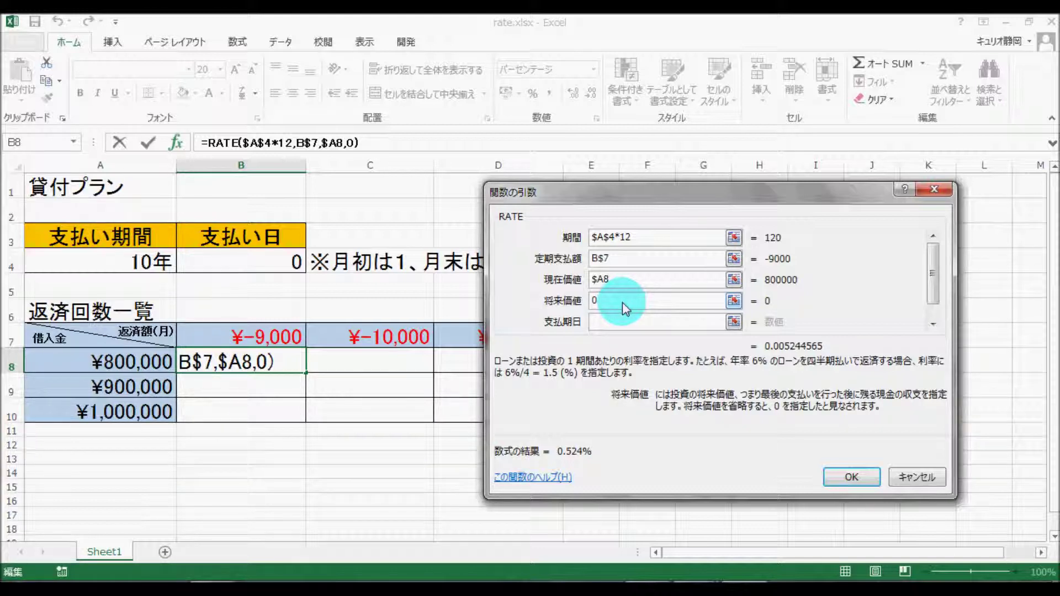
{"action": "left_click", "coordinate": [613, 323]}
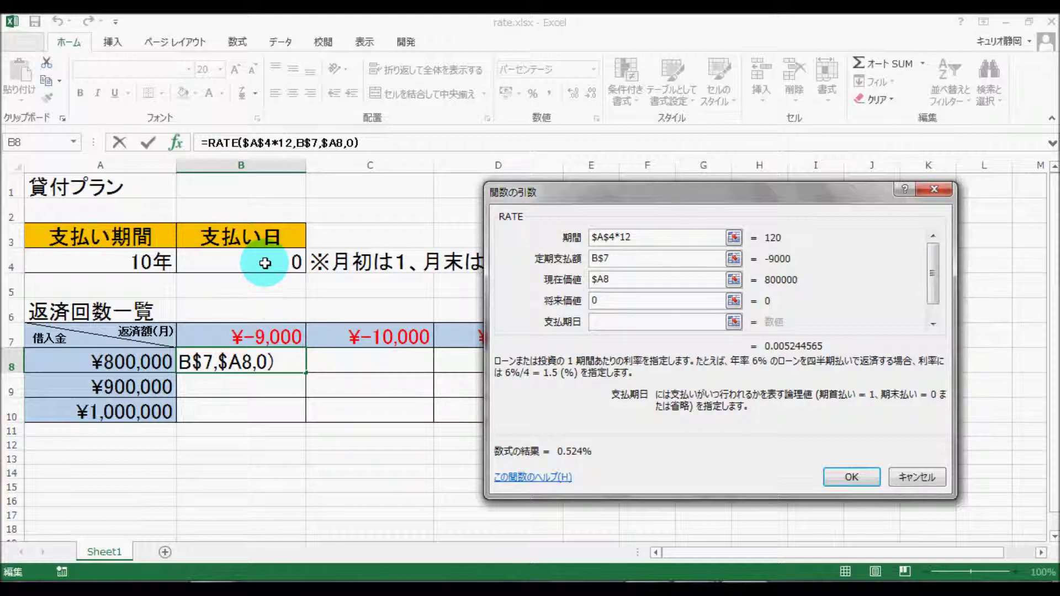
{"action": "left_click_drag", "start_coordinate": [626, 191], "coordinate": [730, 190]}
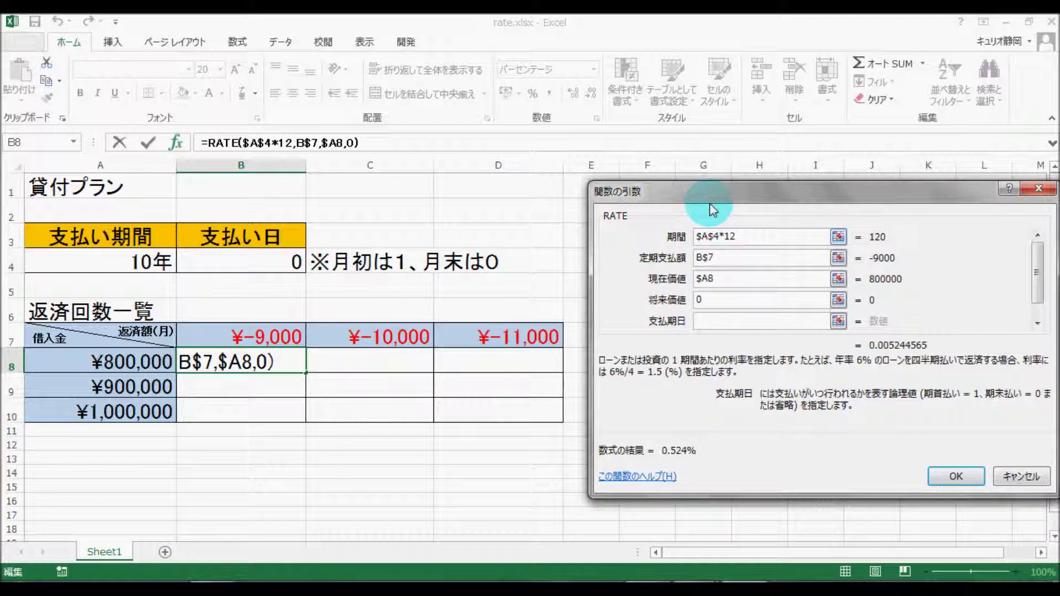
{"action": "left_click_drag", "start_coordinate": [688, 192], "coordinate": [585, 191]}
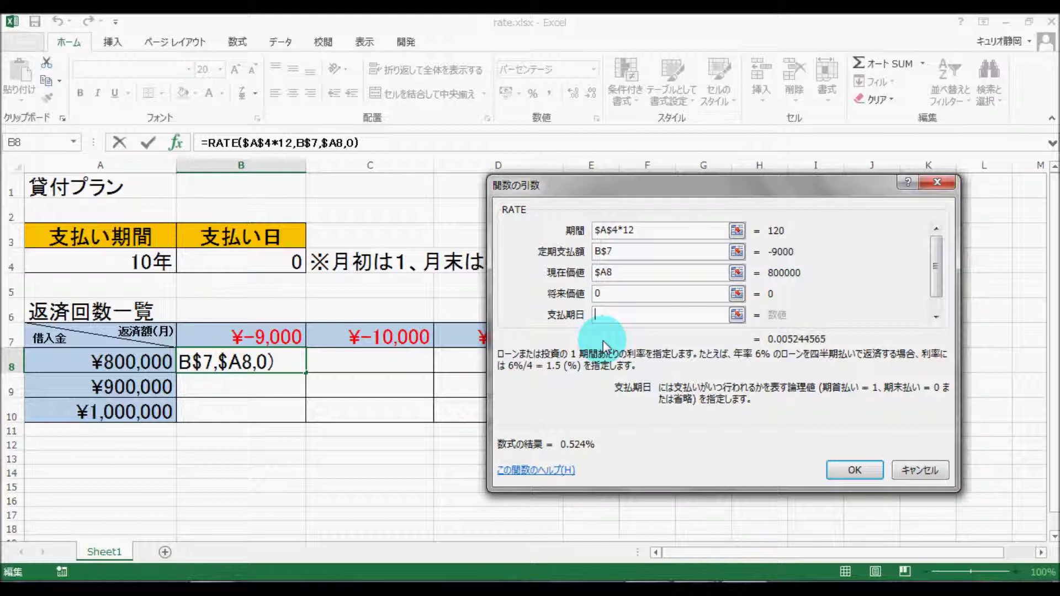
{"action": "left_click", "coordinate": [267, 259]}
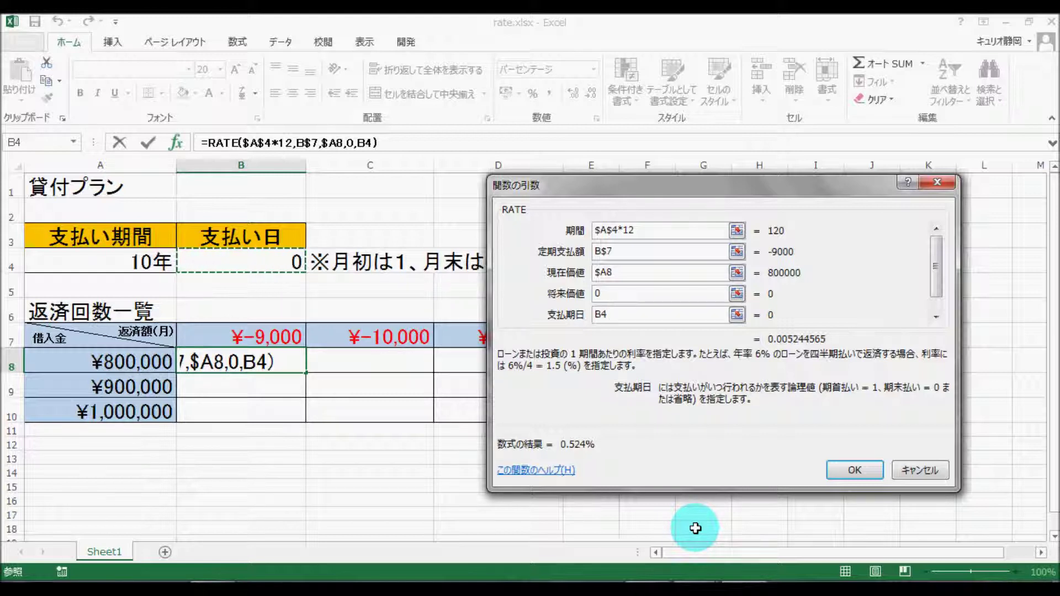
{"action": "key", "text": "F4"}
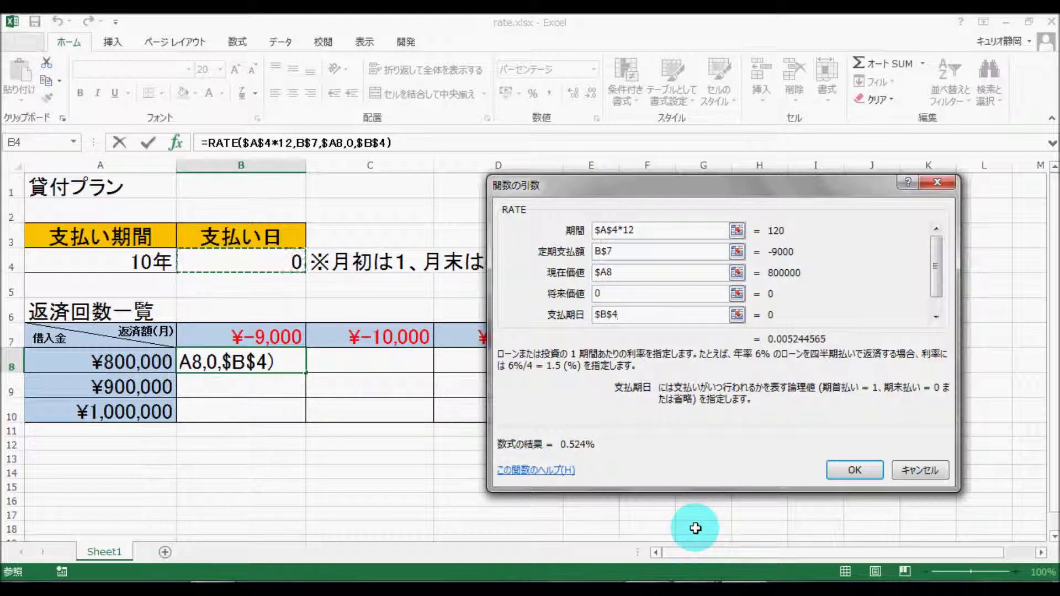
{"action": "left_click", "coordinate": [850, 469]}
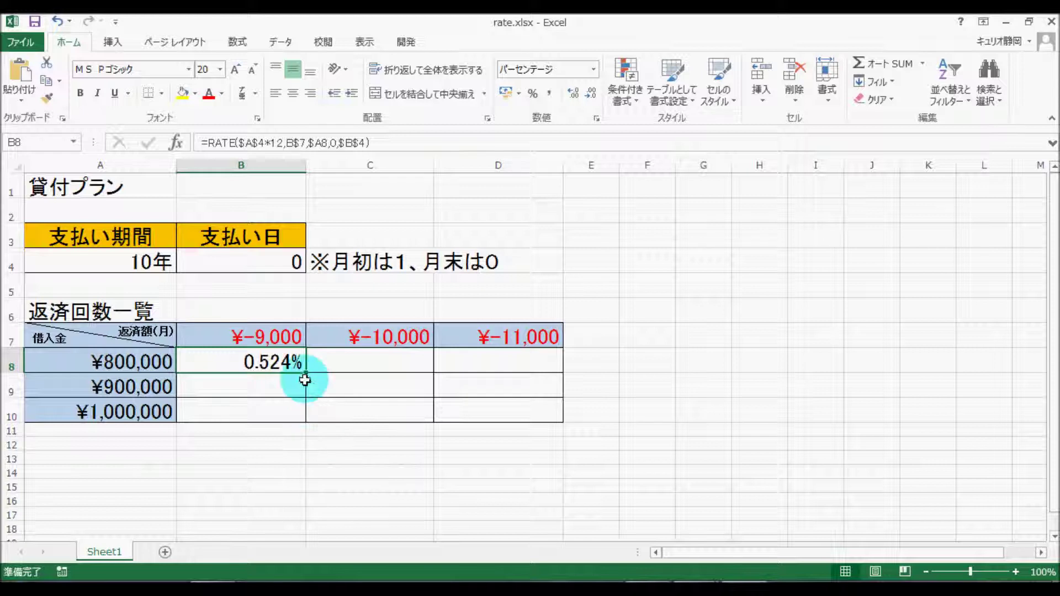
Fill B8's RATE formula down to B10 and across to column D, covering B8:D10.
{"action": "left_click_drag", "start_coordinate": [304, 376], "coordinate": [307, 423]}
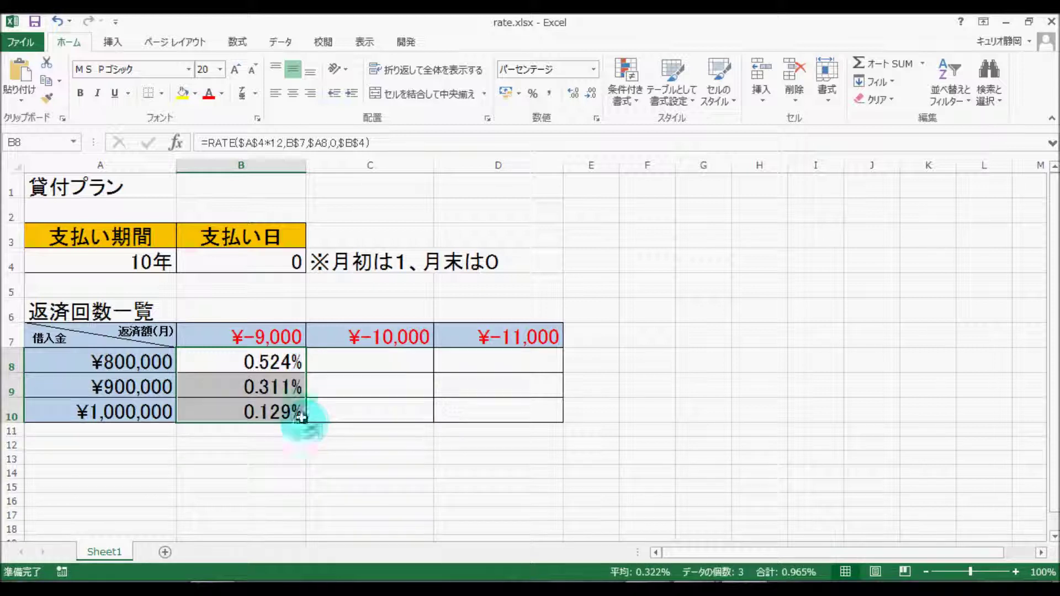
{"action": "left_click_drag", "start_coordinate": [307, 424], "coordinate": [549, 417]}
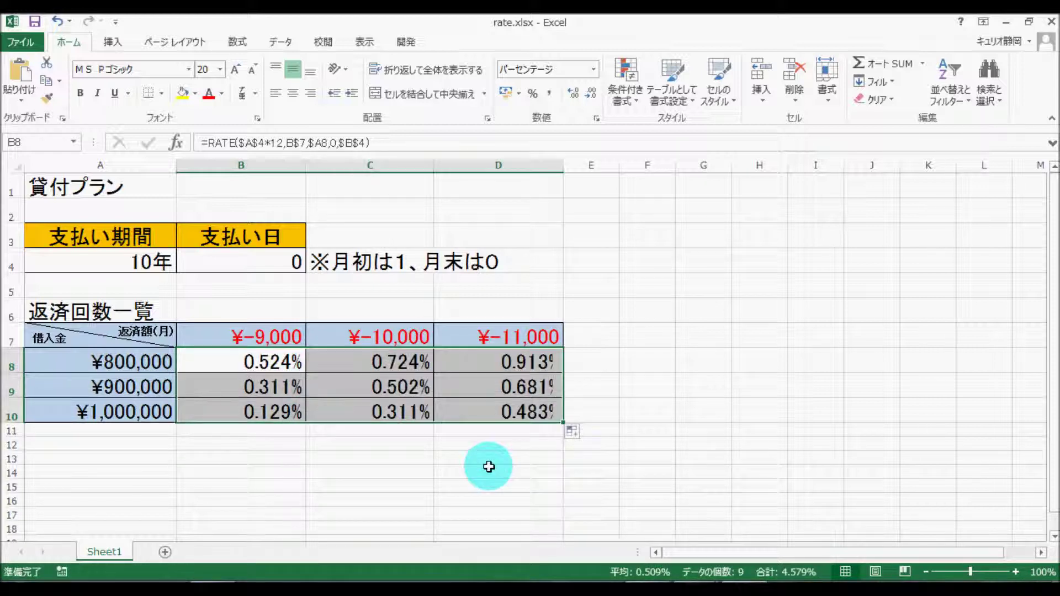
{"action": "left_click", "coordinate": [489, 467]}
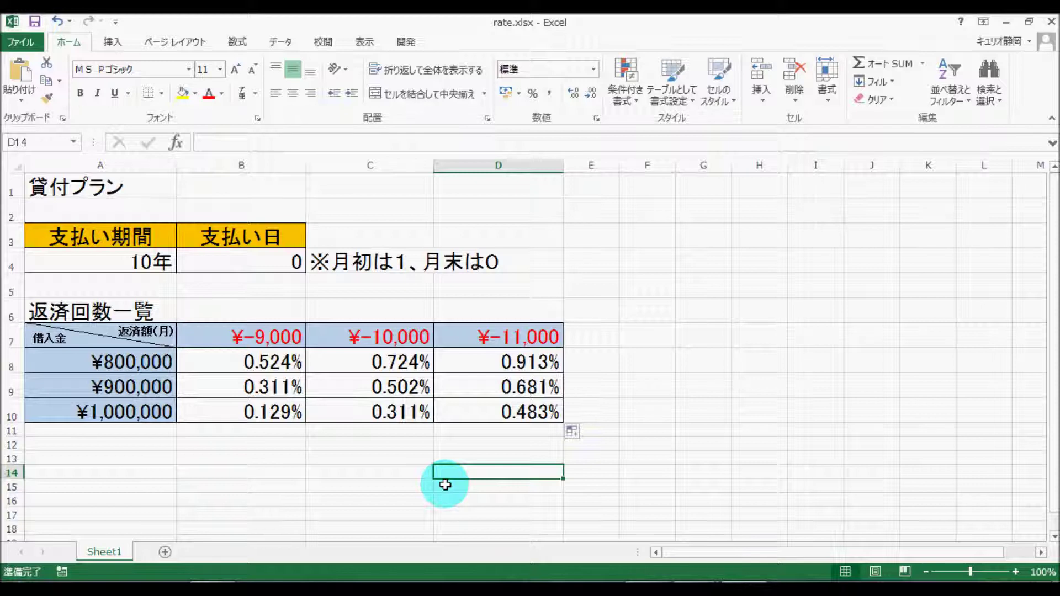